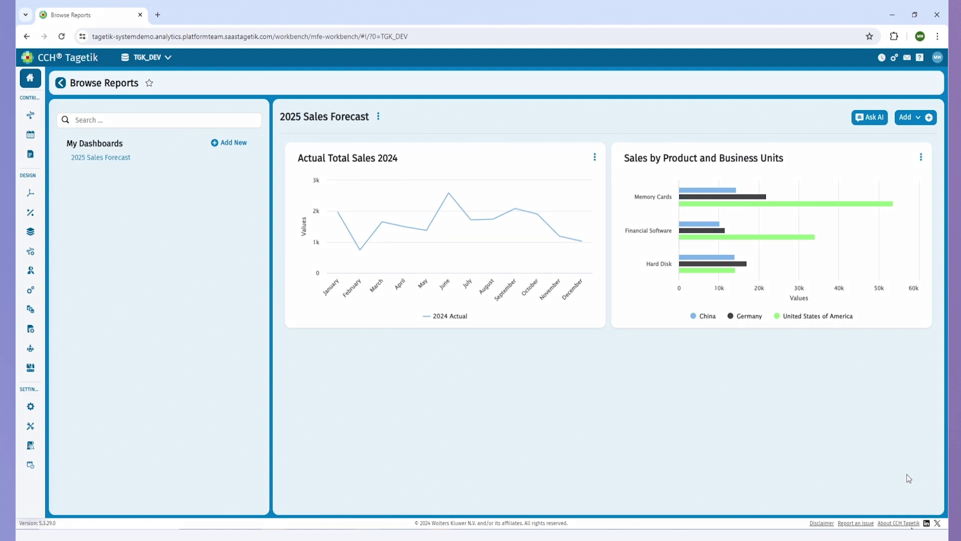
Step: Bring up the Ask AI assistant chat beside the 2025 Sales Forecast dashboard
left_click(873, 118)
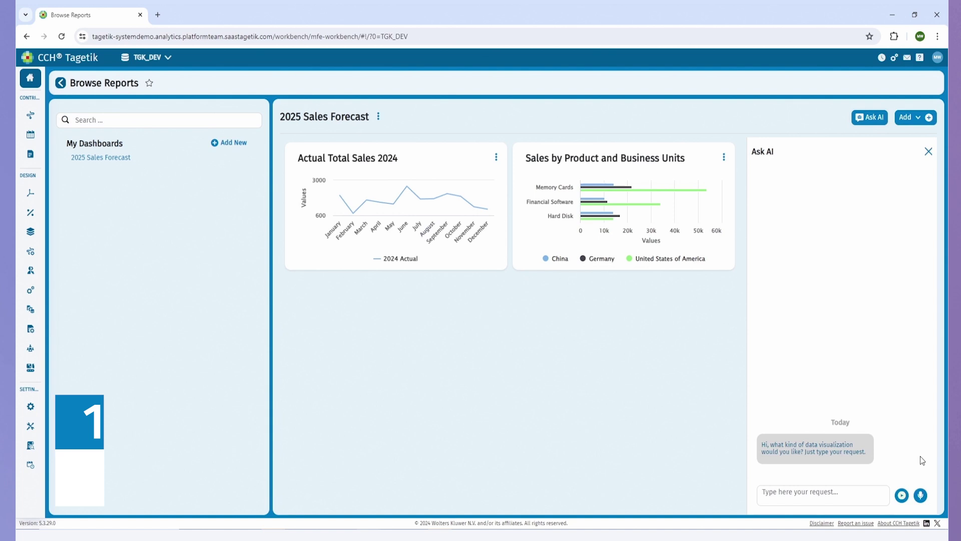
Step: Dictate a request for a 2025 net sales forecast by products line chart
left_click(921, 496)
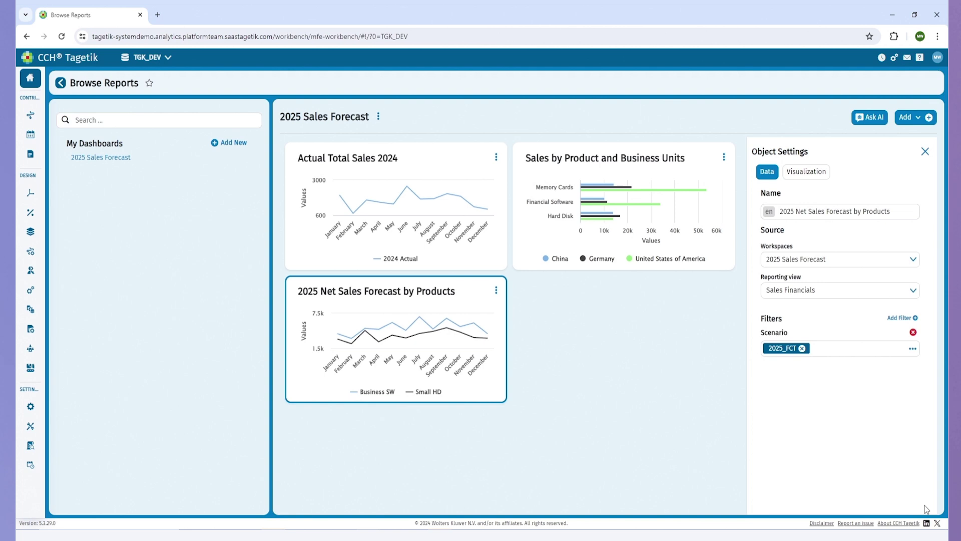
Step: Ask AI for the 2025 Small HD sales forecast breakout by business unit and send it
left_click(874, 119)
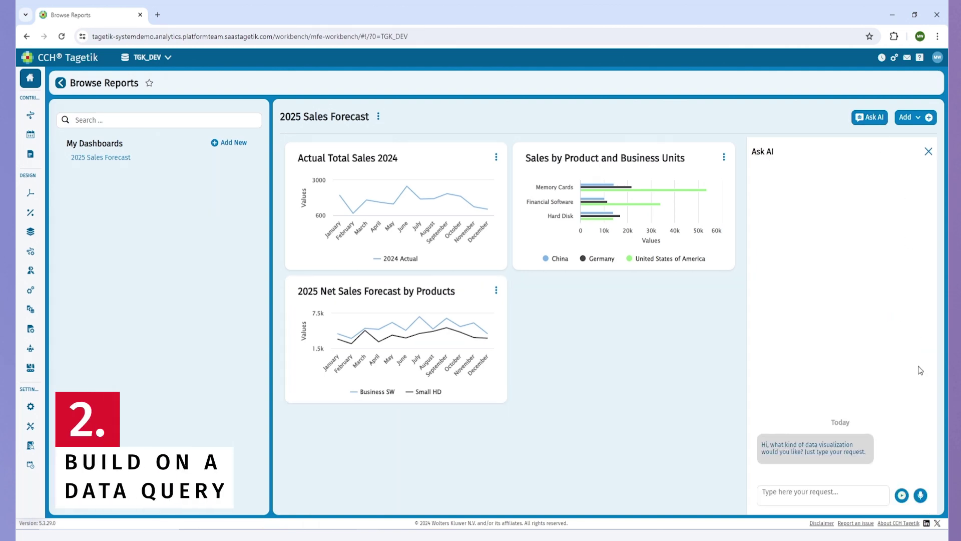
left_click(921, 496)
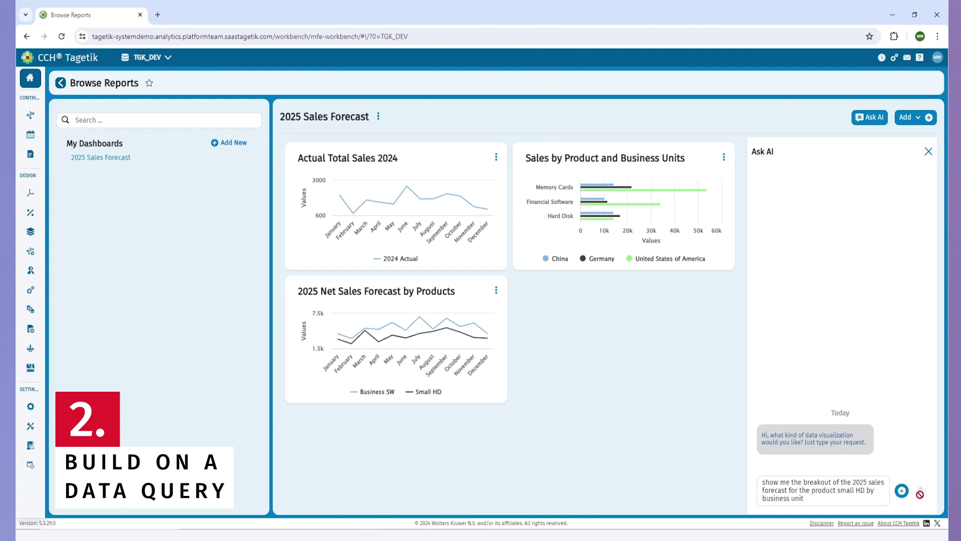
left_click(920, 496)
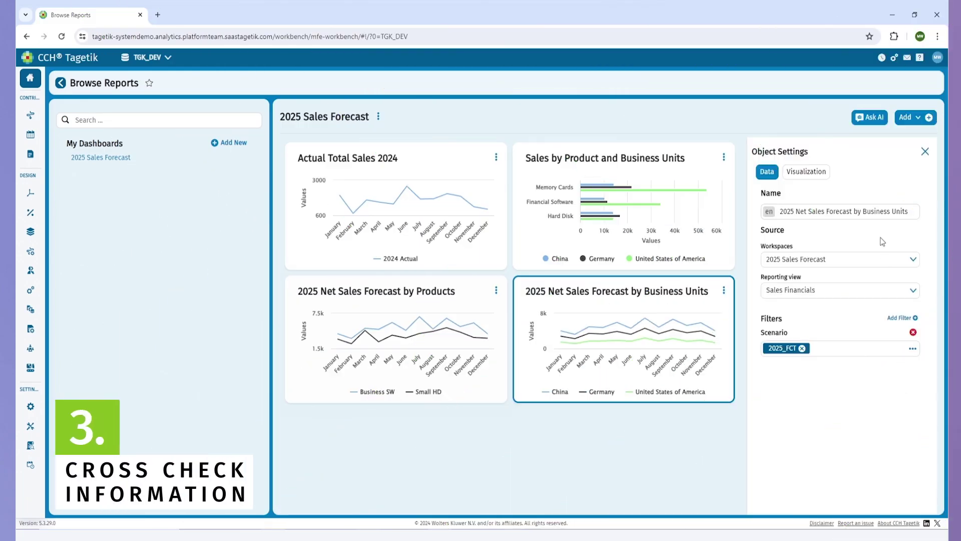
Step: Ask AI for a 2025 budget vs forecast comparison for Small HD by business unit
left_click(869, 118)
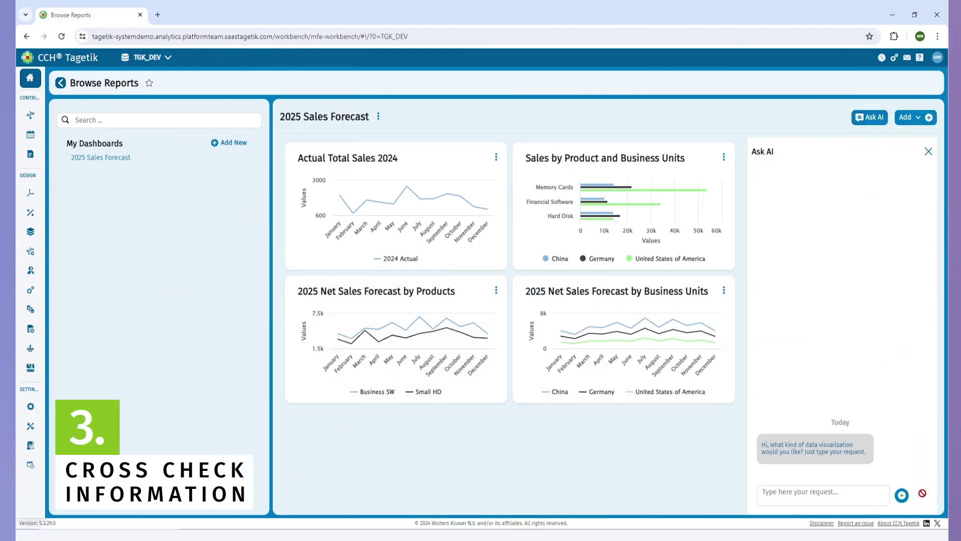
type("show me a comparison")
type(" by business unit between")
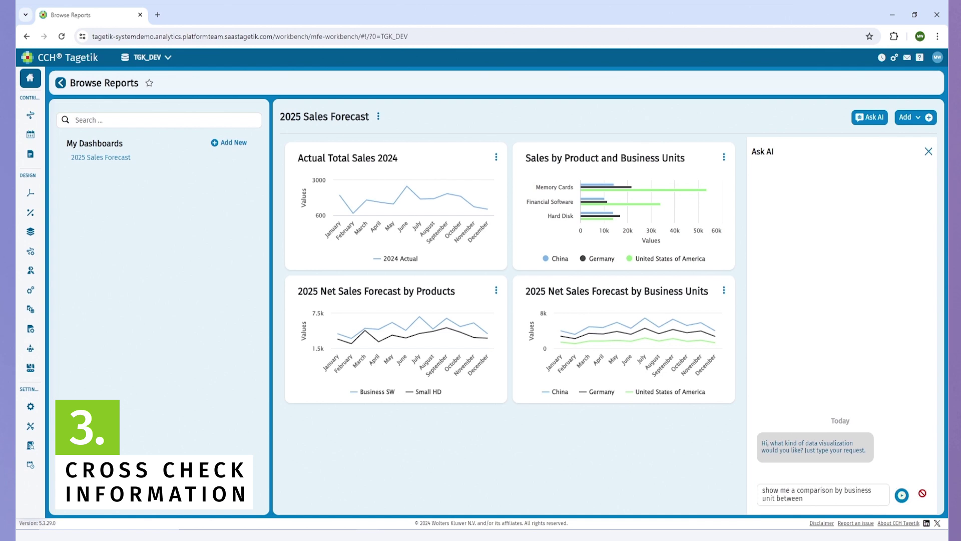
type(" 2025 sales forecast and")
type(" budget for the product small HD")
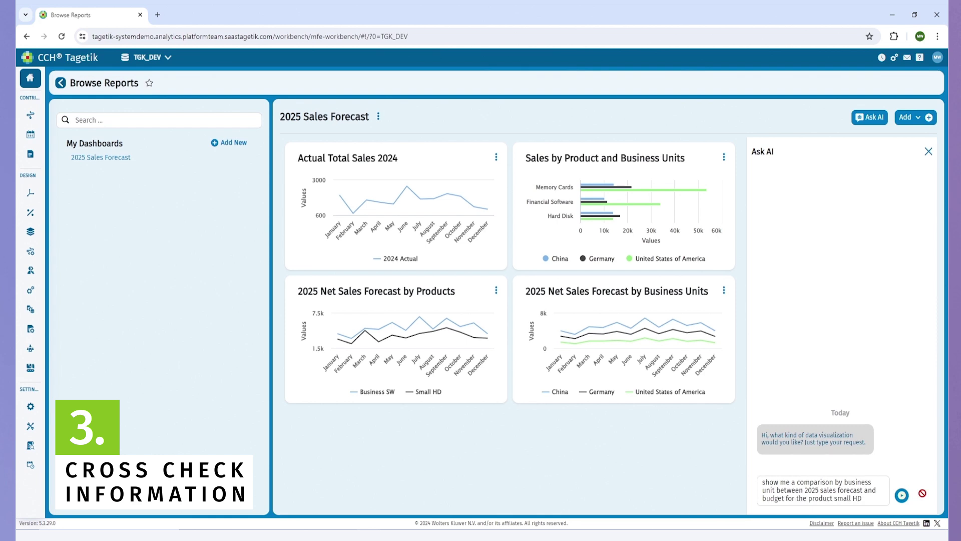
key("Return")
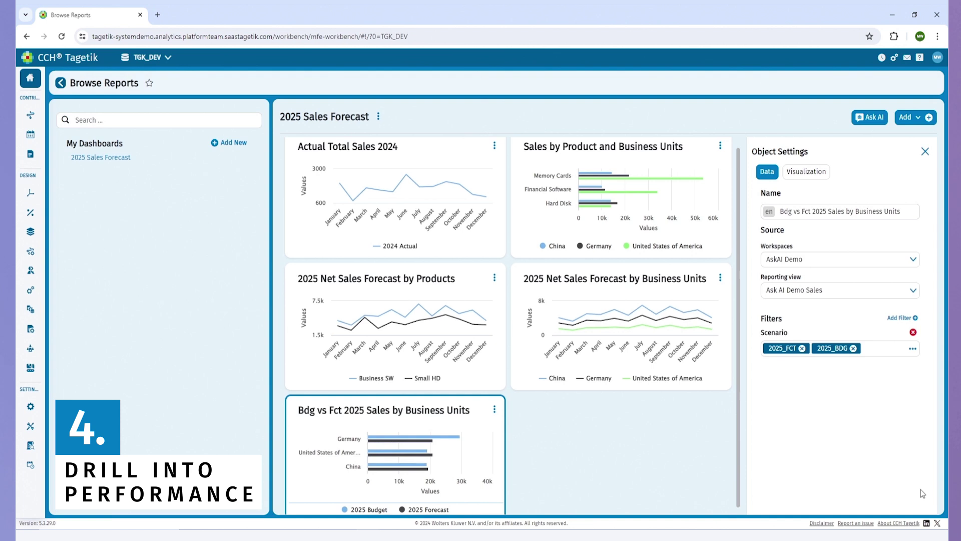
Step: Ask AI what drivers impact the 2025 sales forecast in Germany and send it
left_click(870, 118)
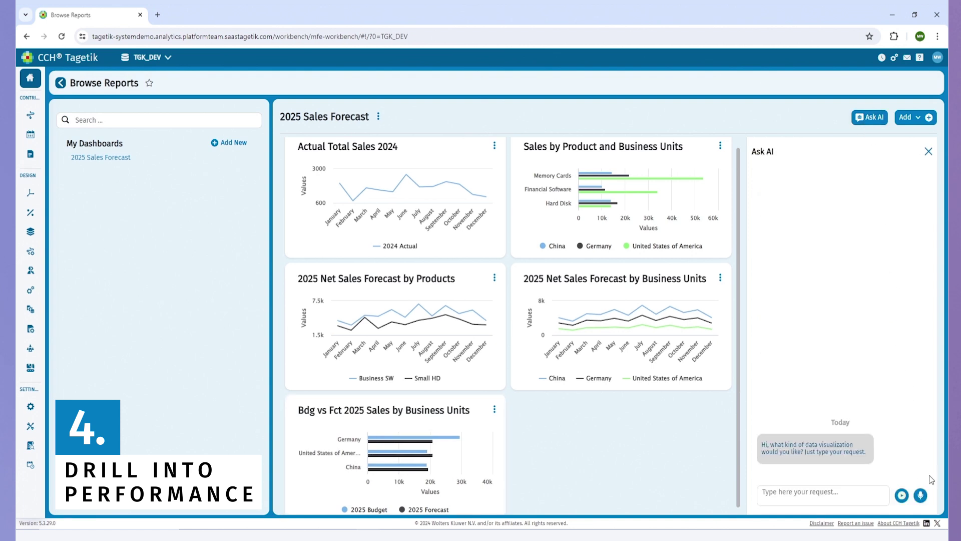
left_click(920, 495)
type("what are the")
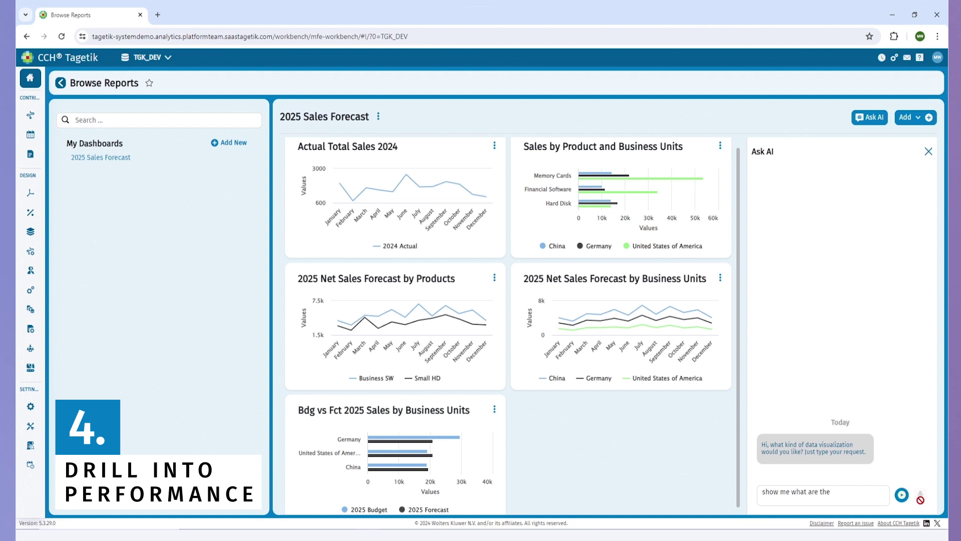
type(" drivers that impact my sales forecast in germany")
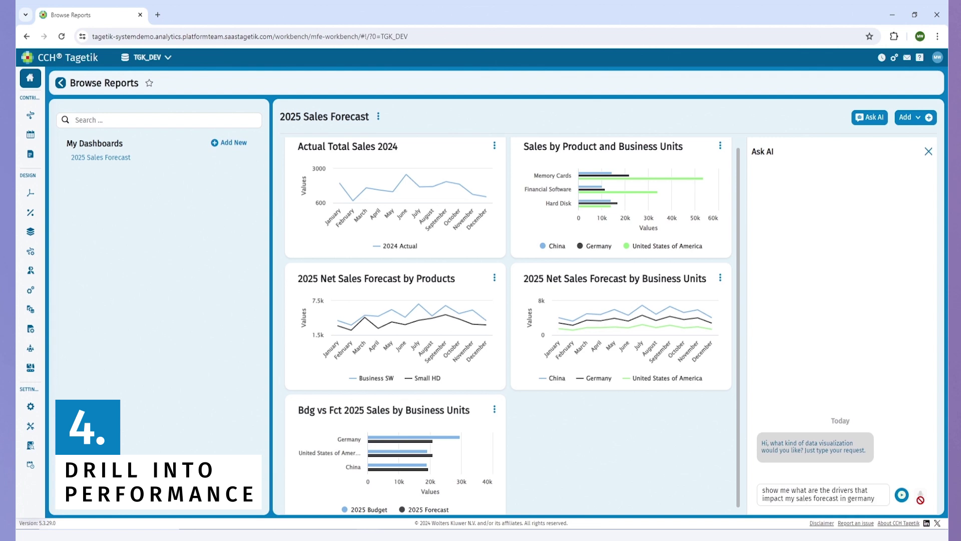
type(" in 2025.")
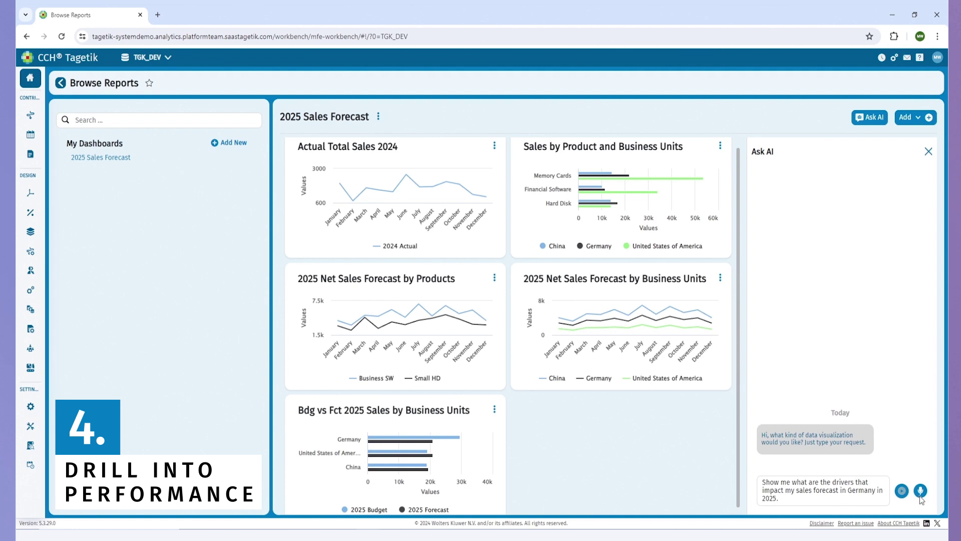
left_click(919, 495)
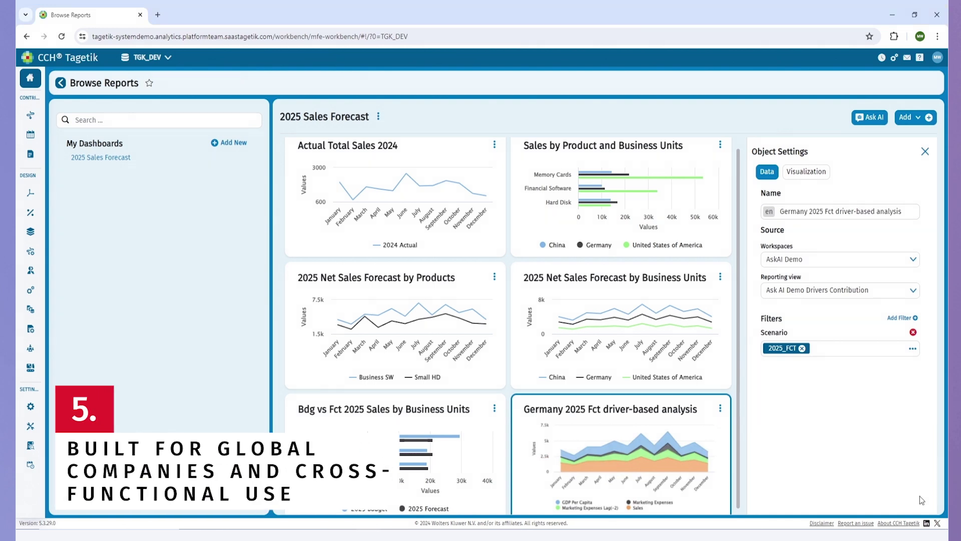
Step: Dictate an Ask AI request for carbon intensity of production output, 2022 vs 2023 ESG
left_click(871, 118)
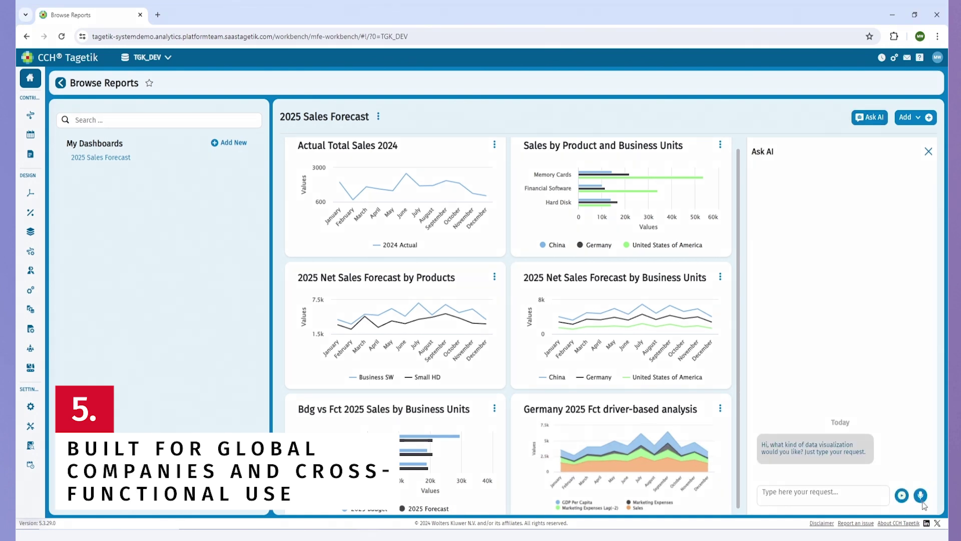
left_click(921, 495)
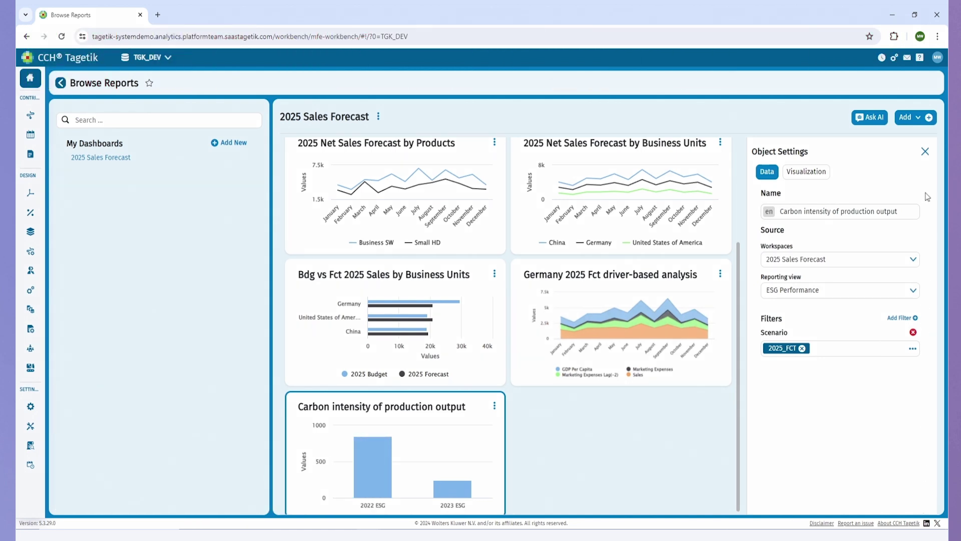
Step: Dismiss the Object Settings panel so the seven charts fill the dashboard width
left_click(925, 151)
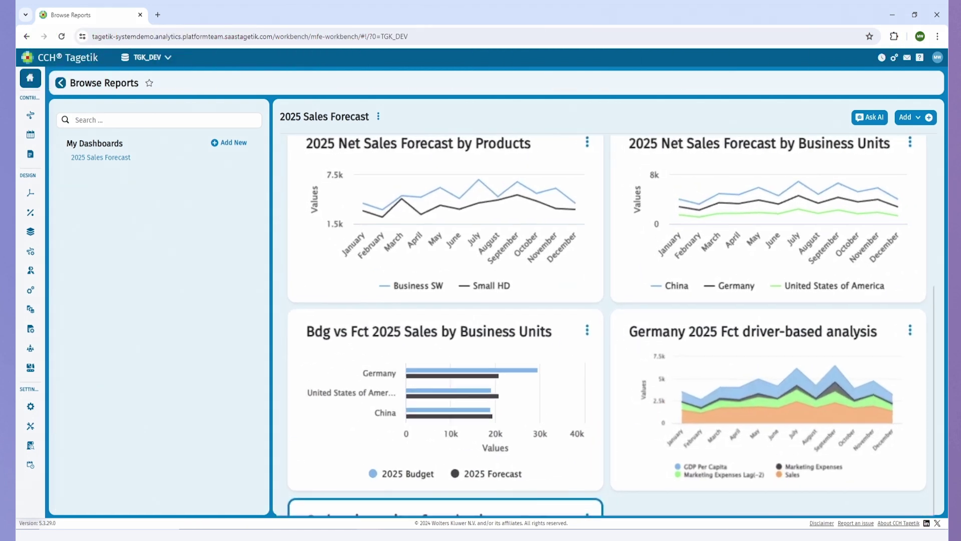